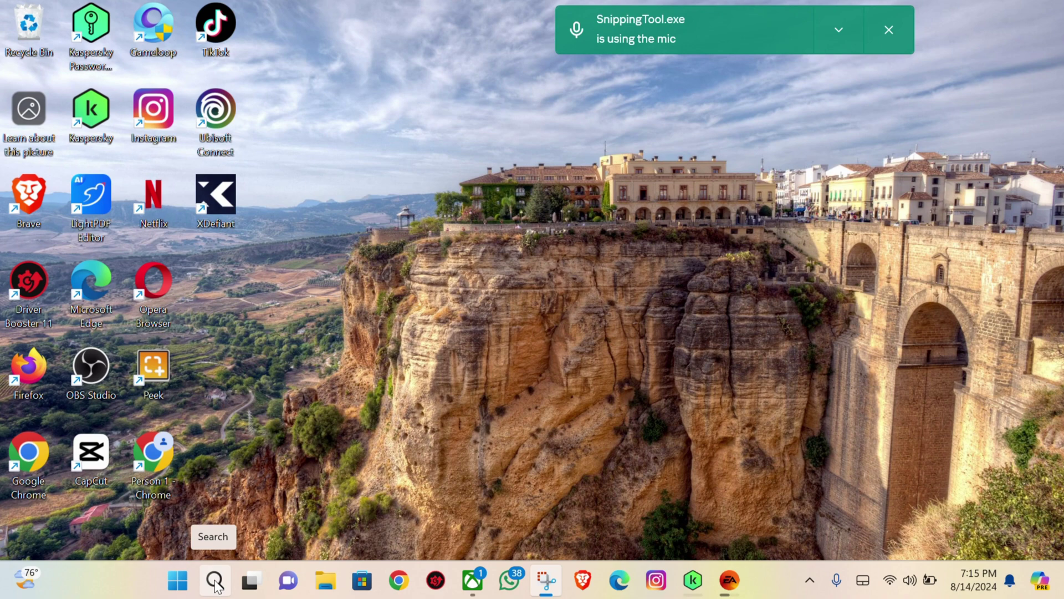
pyautogui.click(215, 582)
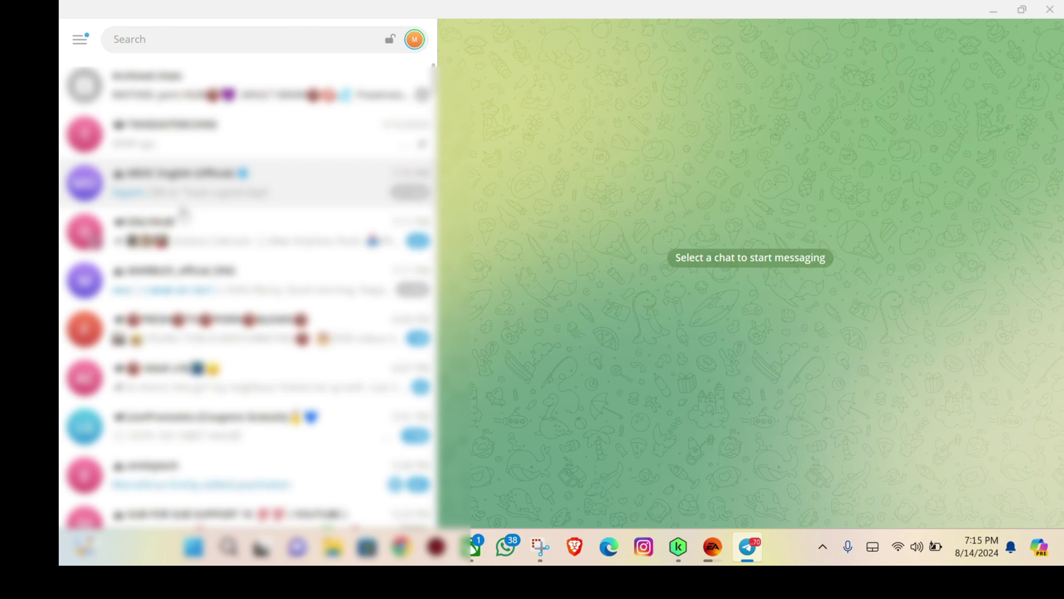
pyautogui.scroll(-1, 179, 214)
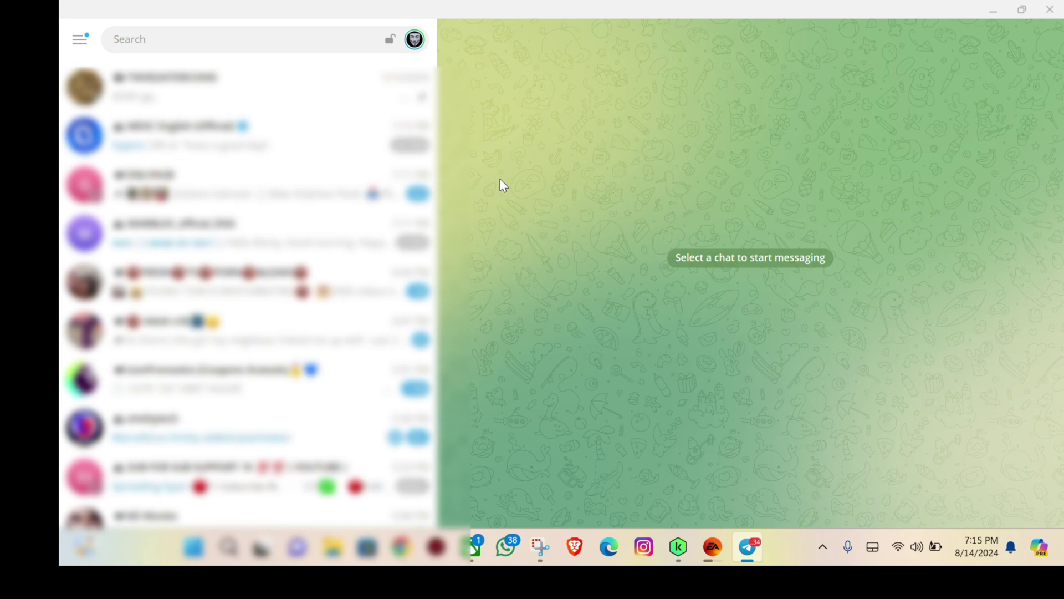
pyautogui.click(351, 40)
pyautogui.write('WALLET')
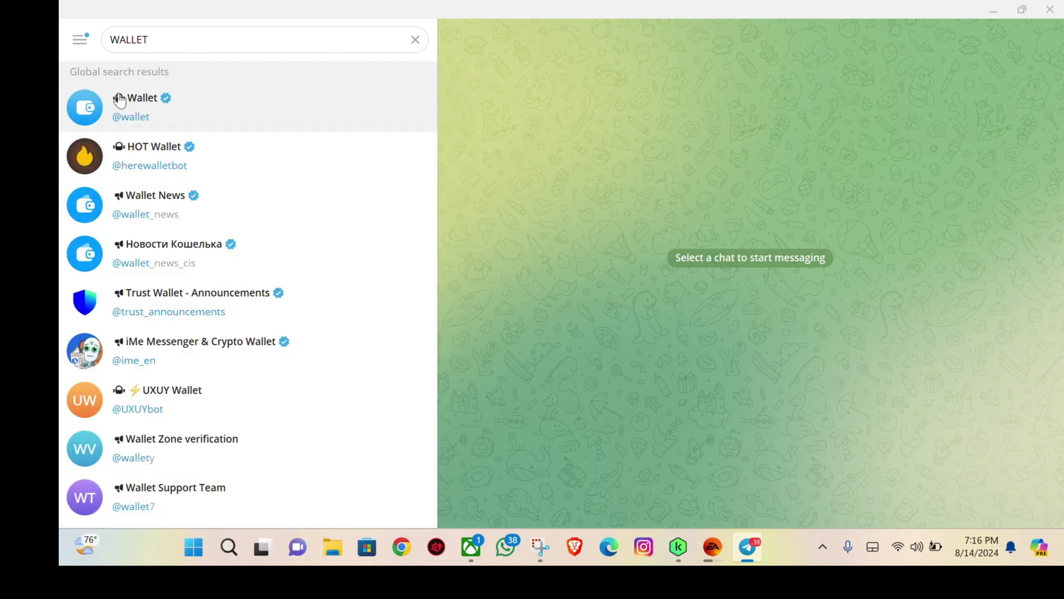
pyautogui.click(144, 111)
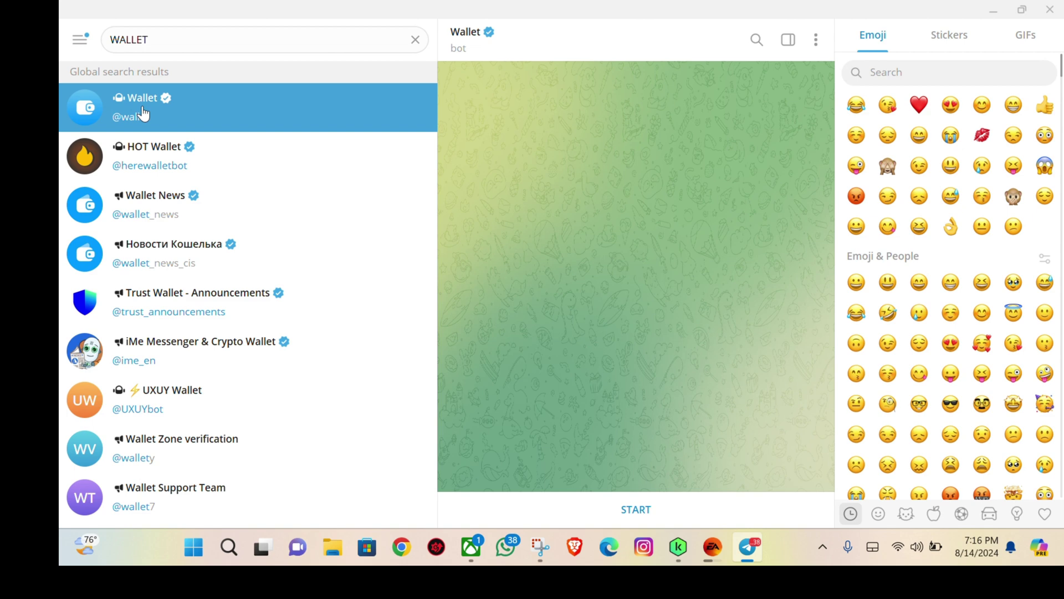
pyautogui.click(604, 517)
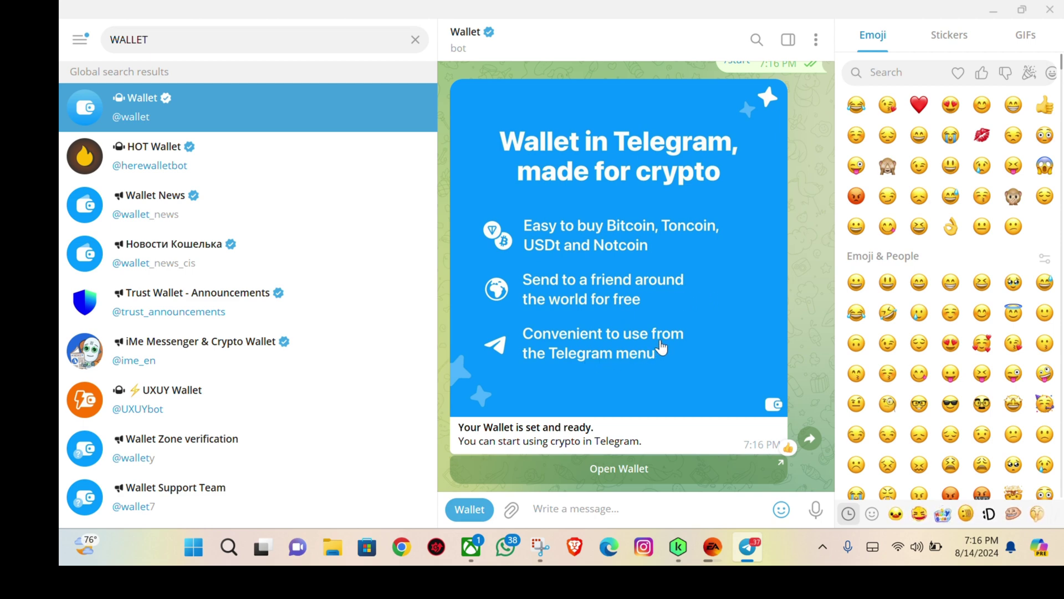
# - Open the Wallet mini app from the bot chat, accepting its Terms of Use and the introductory User Agreement
pyautogui.click(631, 484)
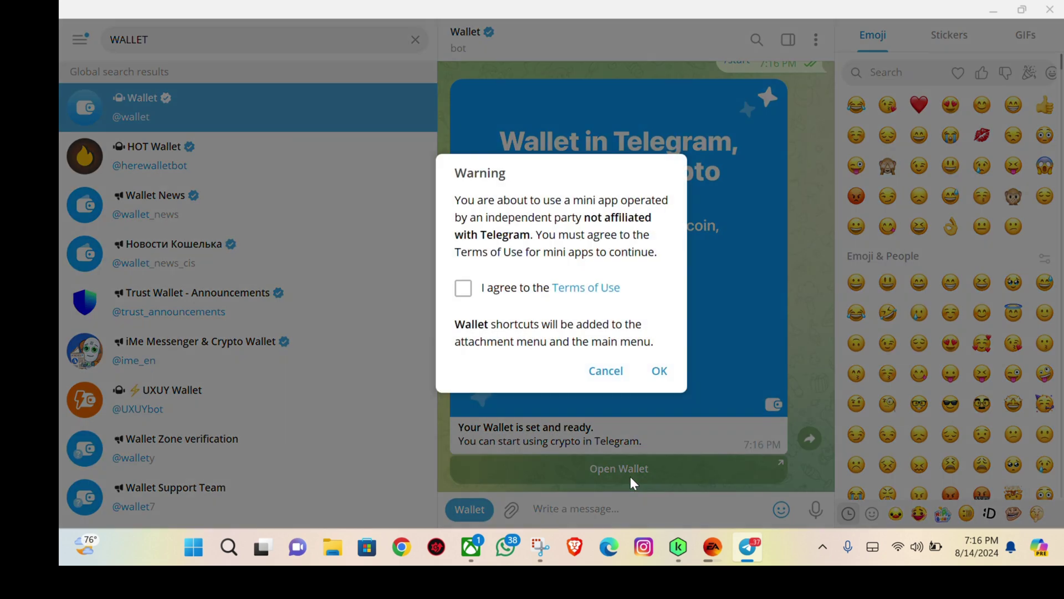
pyautogui.click(465, 288)
pyautogui.click(659, 369)
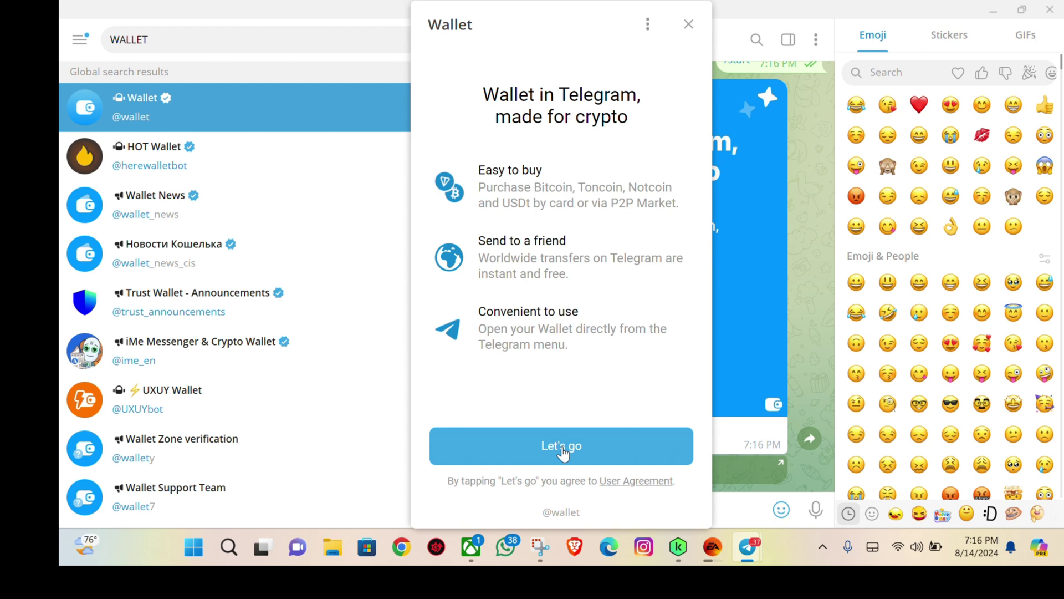
pyautogui.click(564, 449)
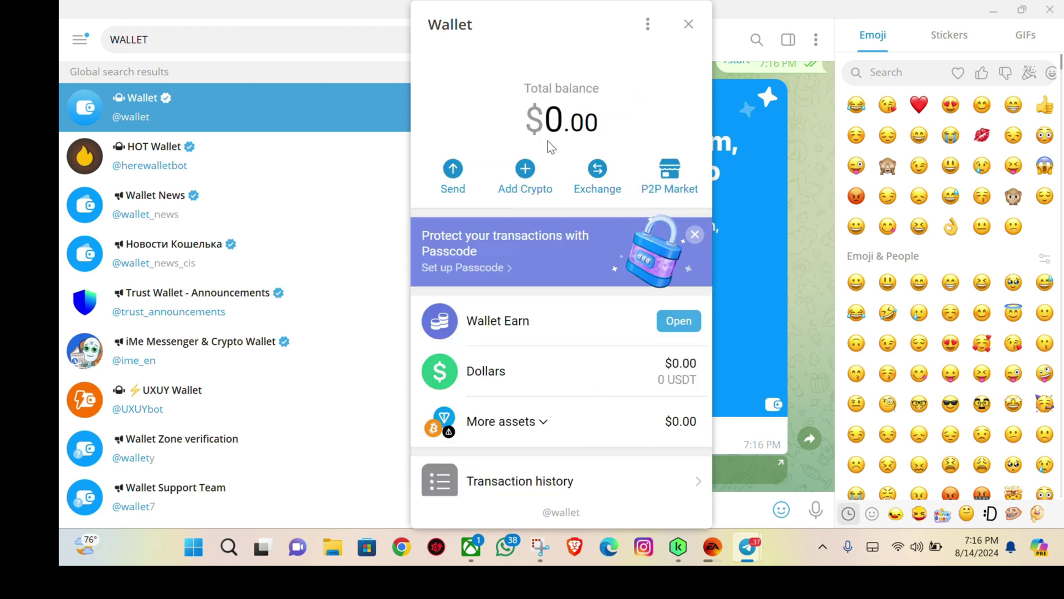
# - Begin adding crypto to the wallet, choosing Bitcoin as the asset to buy and Euro as the payment currency
pyautogui.scroll(-1, 630, 178)
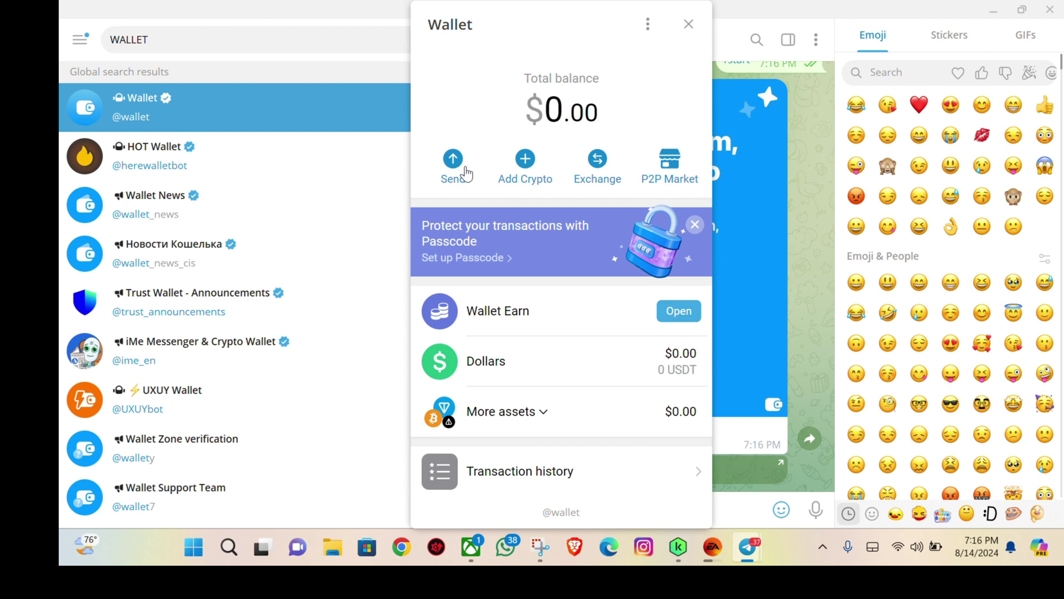
pyautogui.click(526, 167)
pyautogui.click(529, 176)
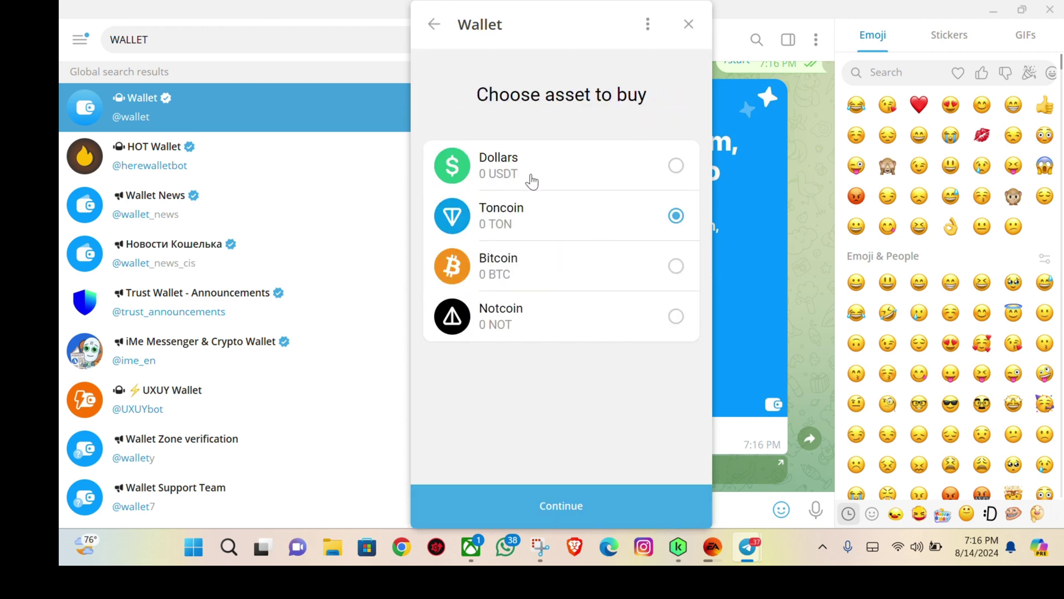
pyautogui.click(618, 276)
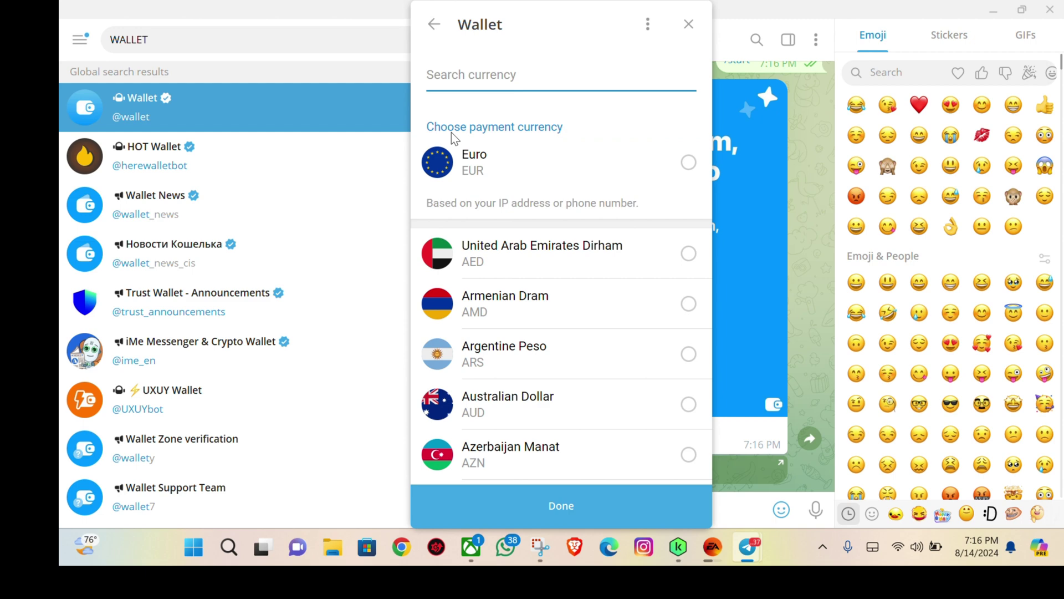
pyautogui.click(557, 169)
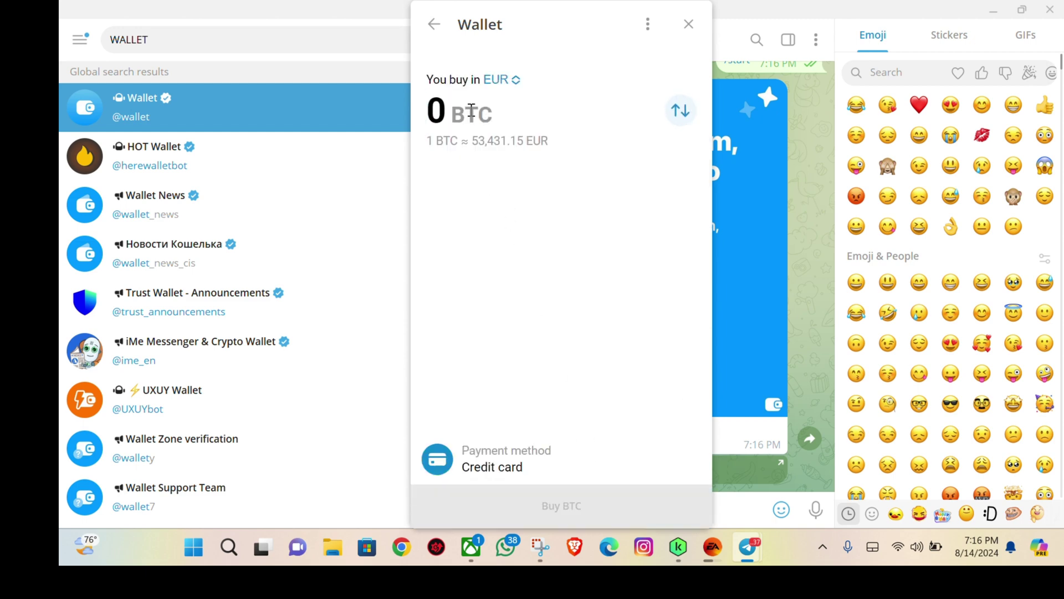
# - Set the purchase amount to 0.00348703 BTC and submit the purchase
pyautogui.write('.')
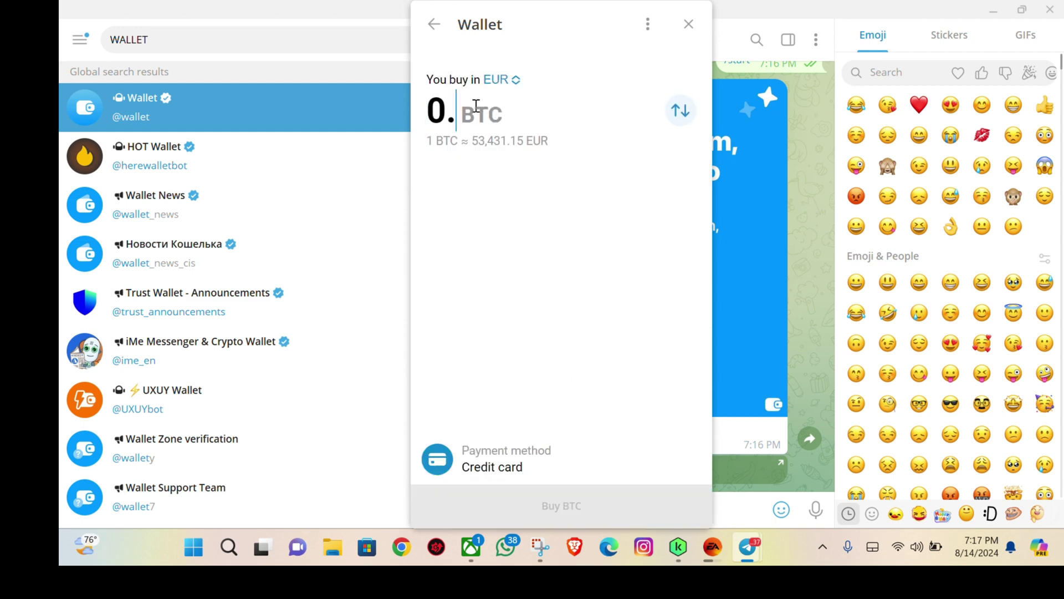
pyautogui.write('0004')
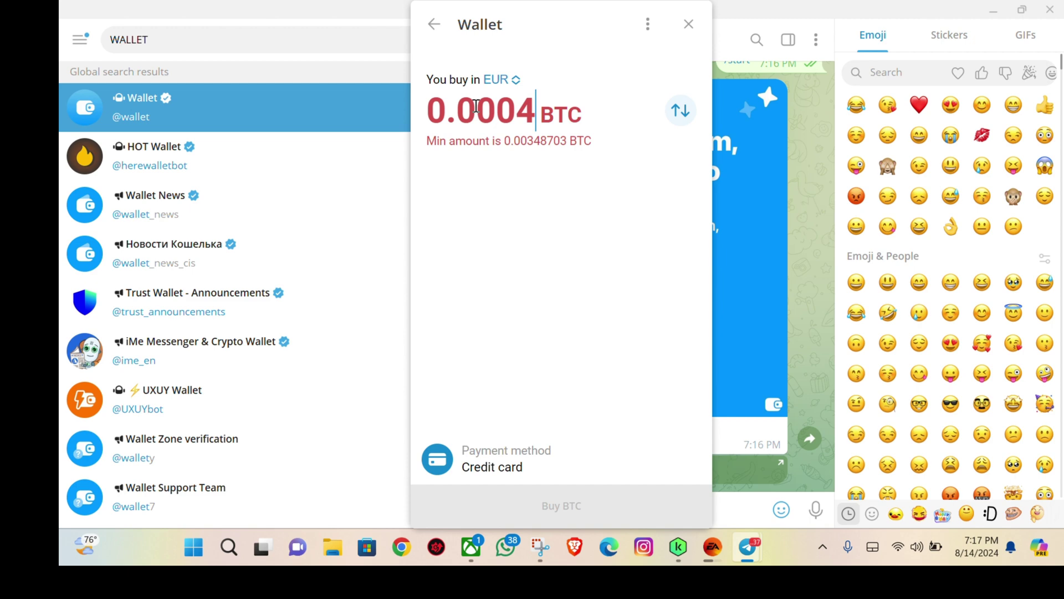
pyautogui.press('BackSpace')
pyautogui.write('3')
pyautogui.press('BackSpace')
pyautogui.press('BackSpace')
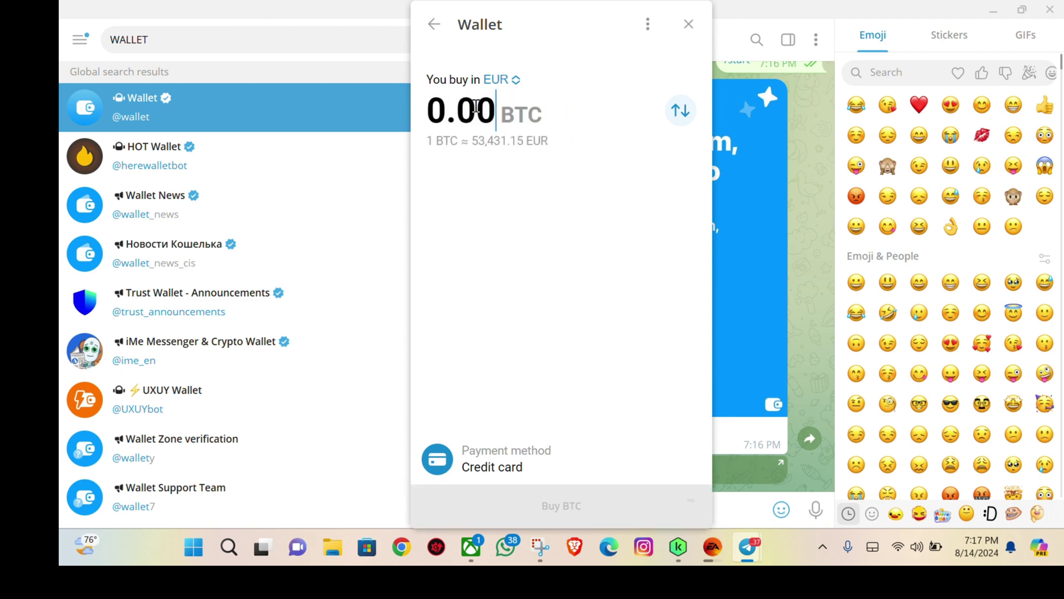
pyautogui.write('3')
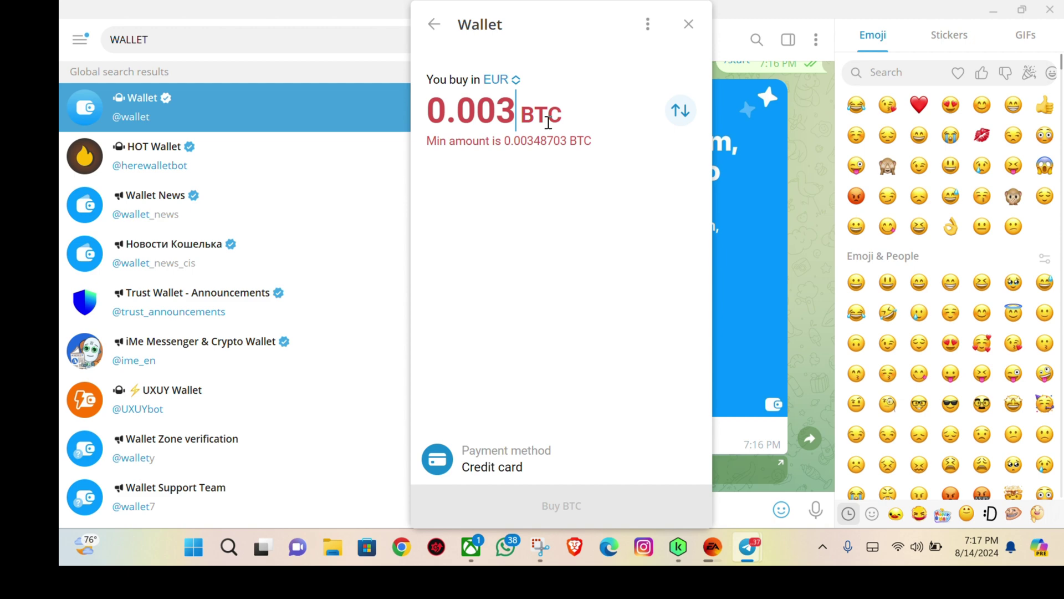
pyautogui.write('48')
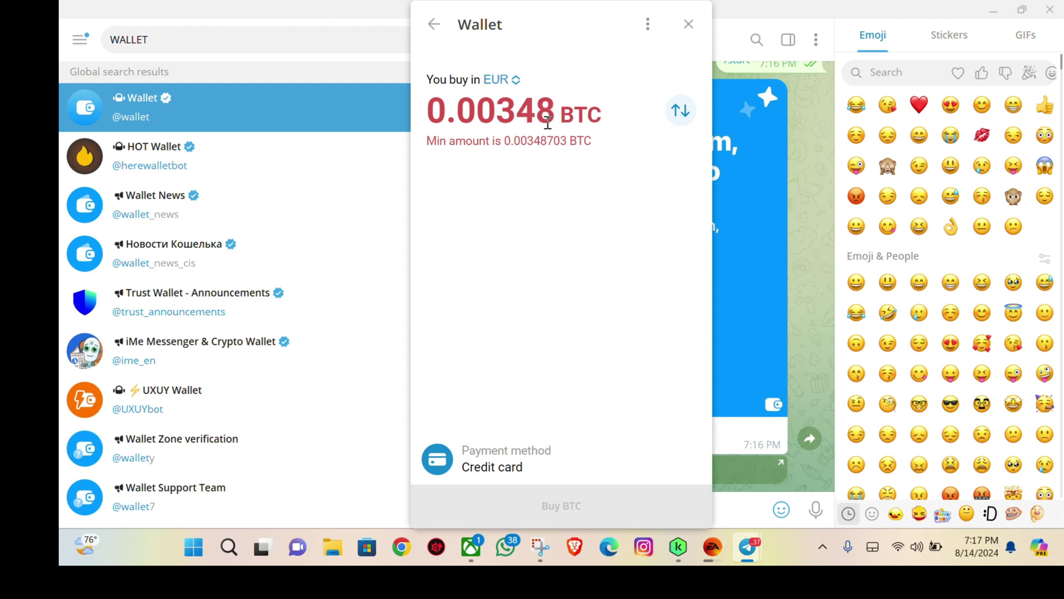
pyautogui.write('703')
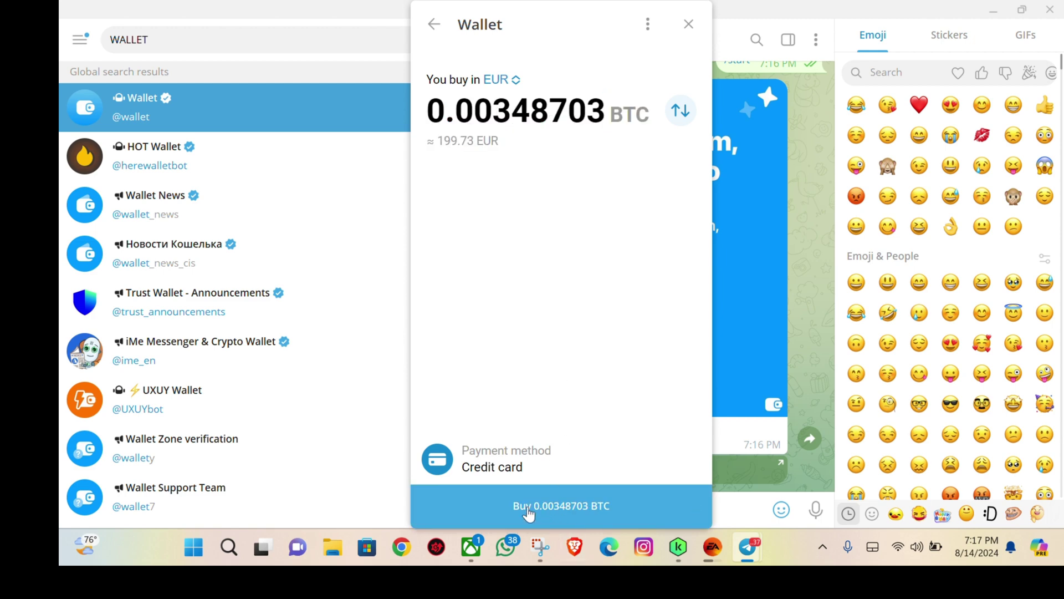
pyautogui.click(530, 507)
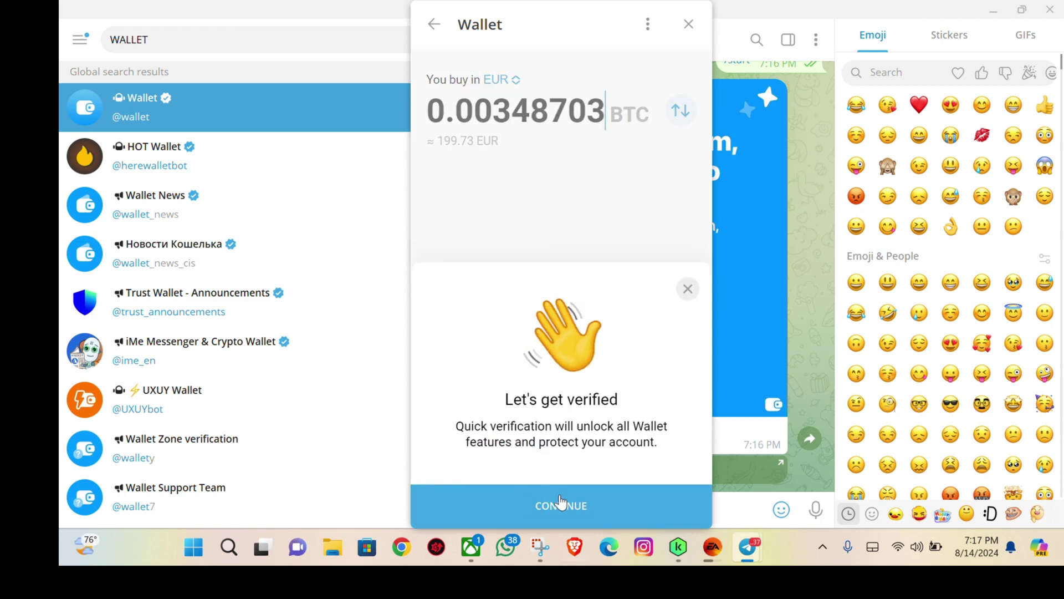
# - Confirm that the Wallet verification requirements are met and share the Telegram phone number with the bot
pyautogui.click(565, 501)
pyautogui.click(693, 460)
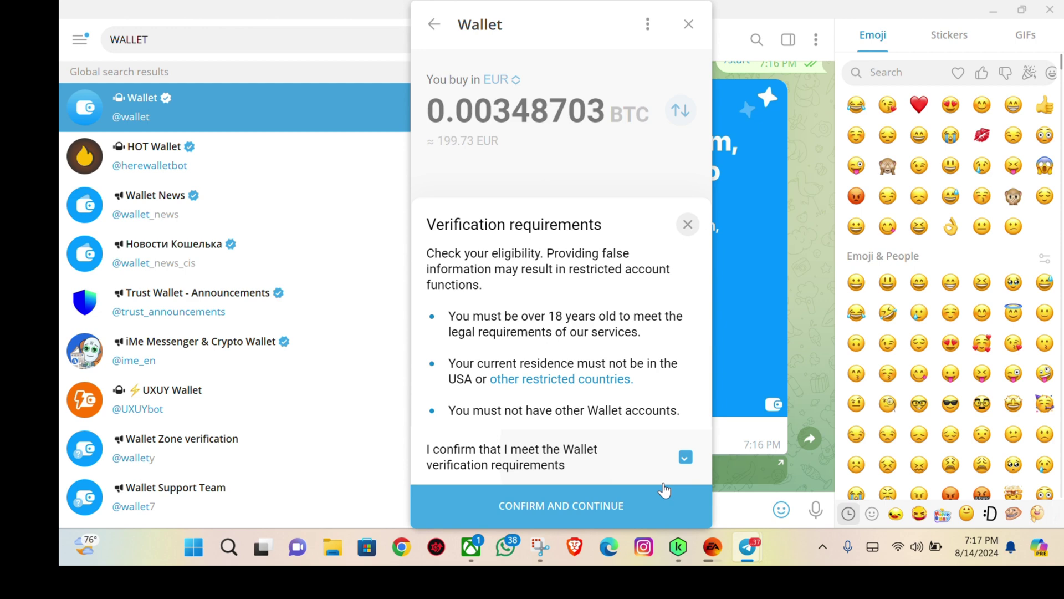
pyautogui.click(627, 507)
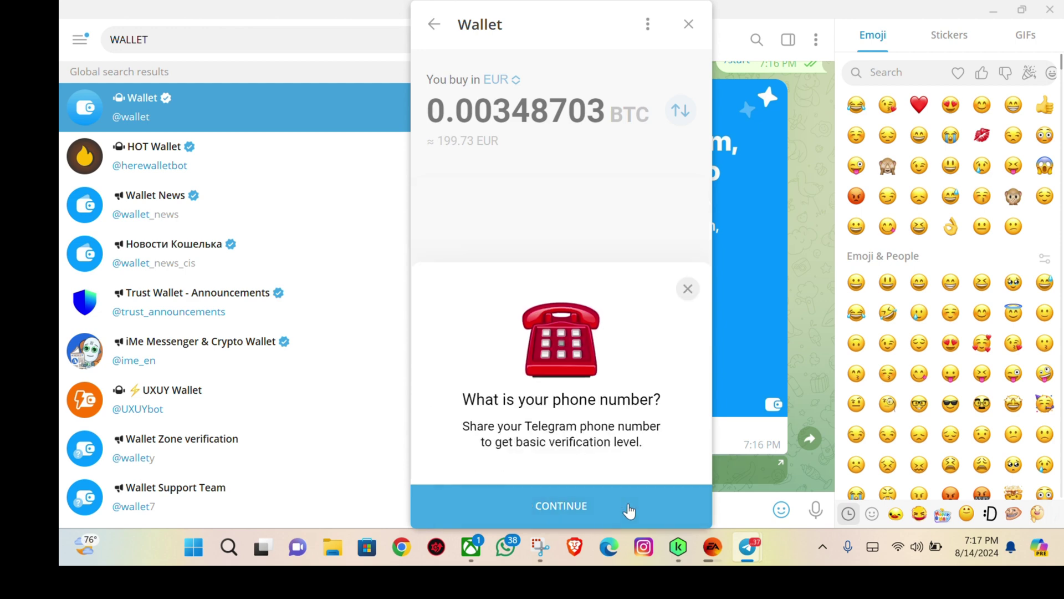
pyautogui.click(589, 506)
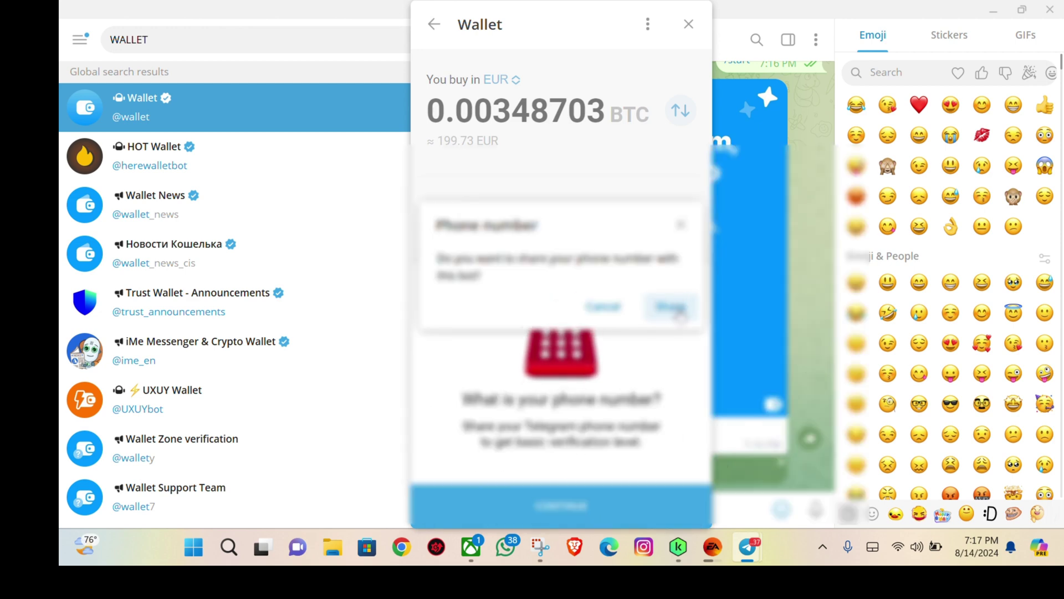
pyautogui.click(672, 307)
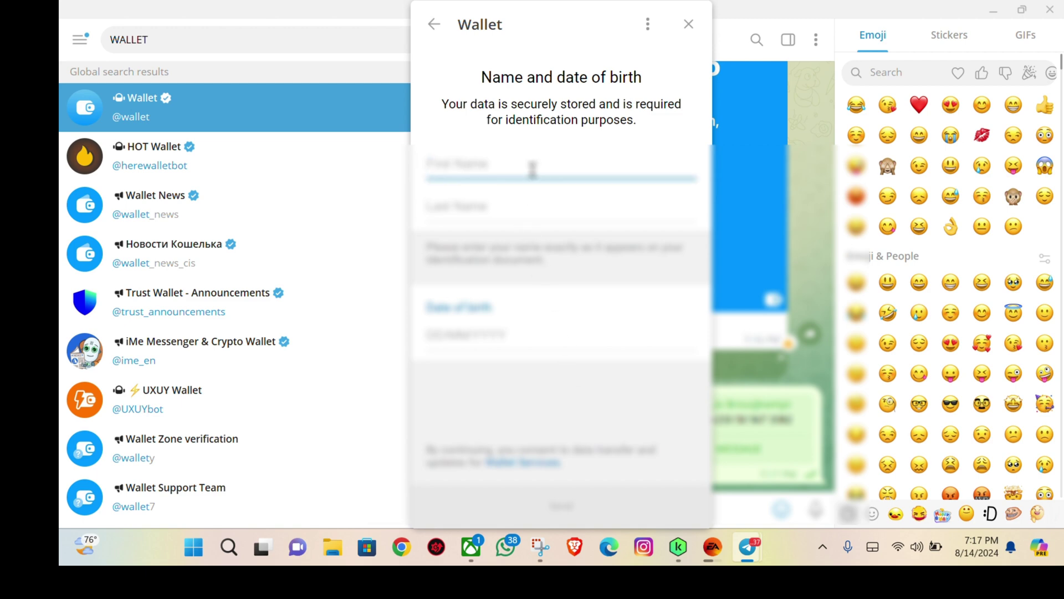
# - Enter the account holder's first name, last name and date of birth, and send them for verification
pyautogui.write('R')
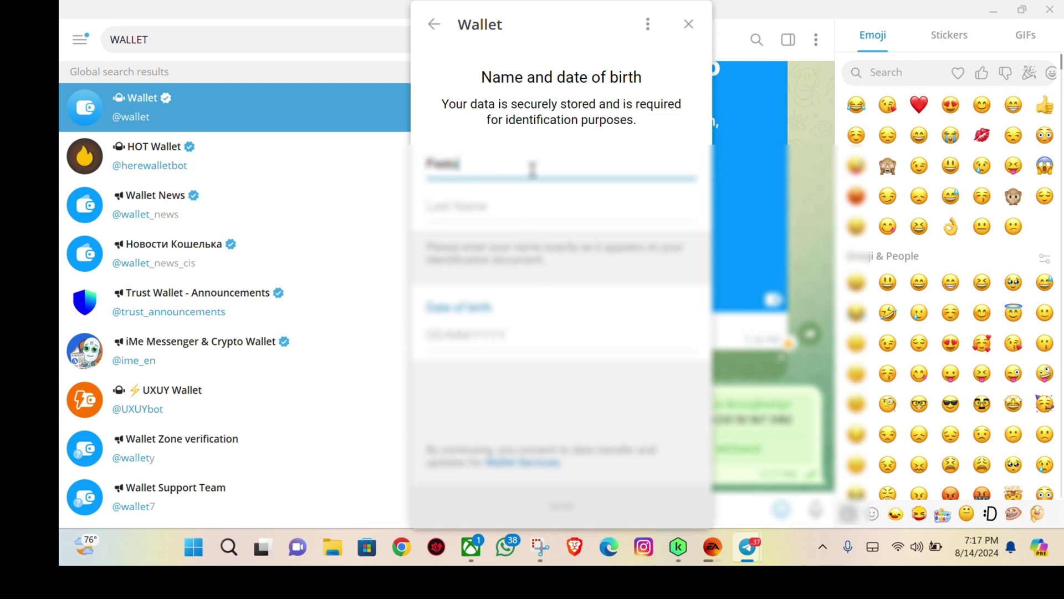
pyautogui.click(553, 211)
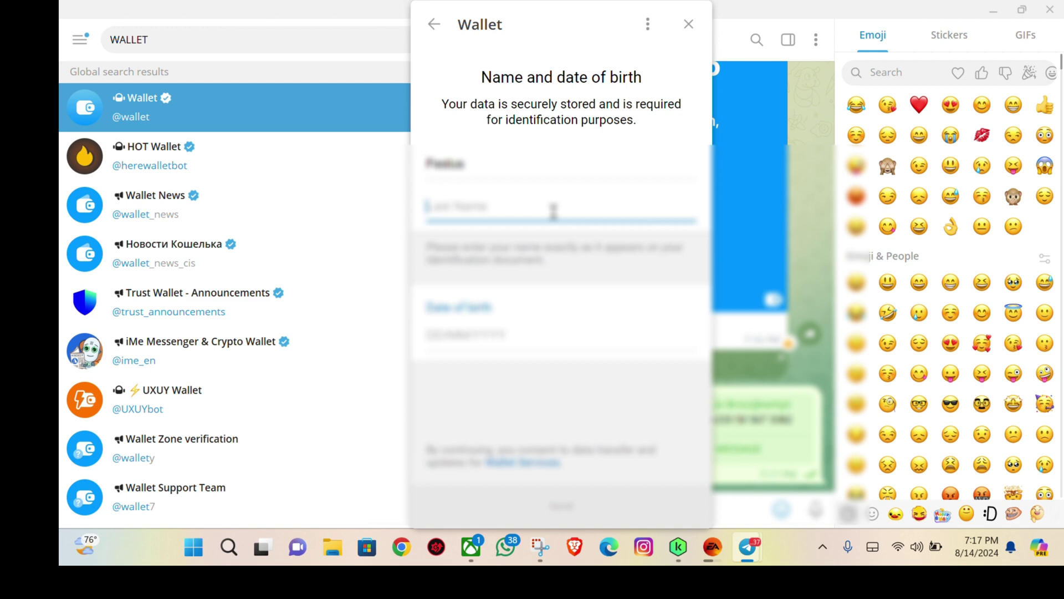
pyautogui.write('K')
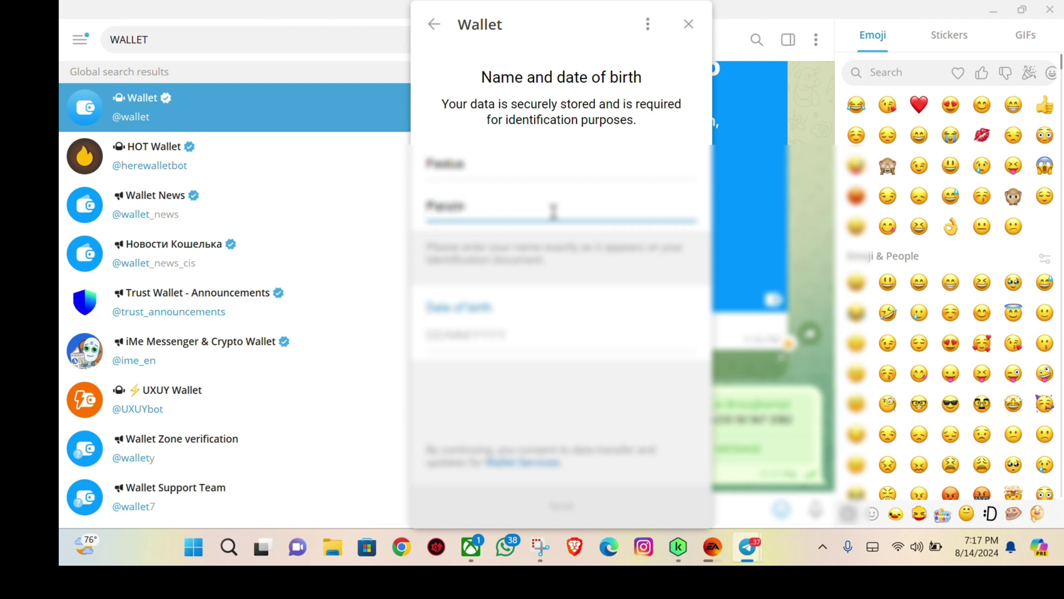
pyautogui.click(484, 332)
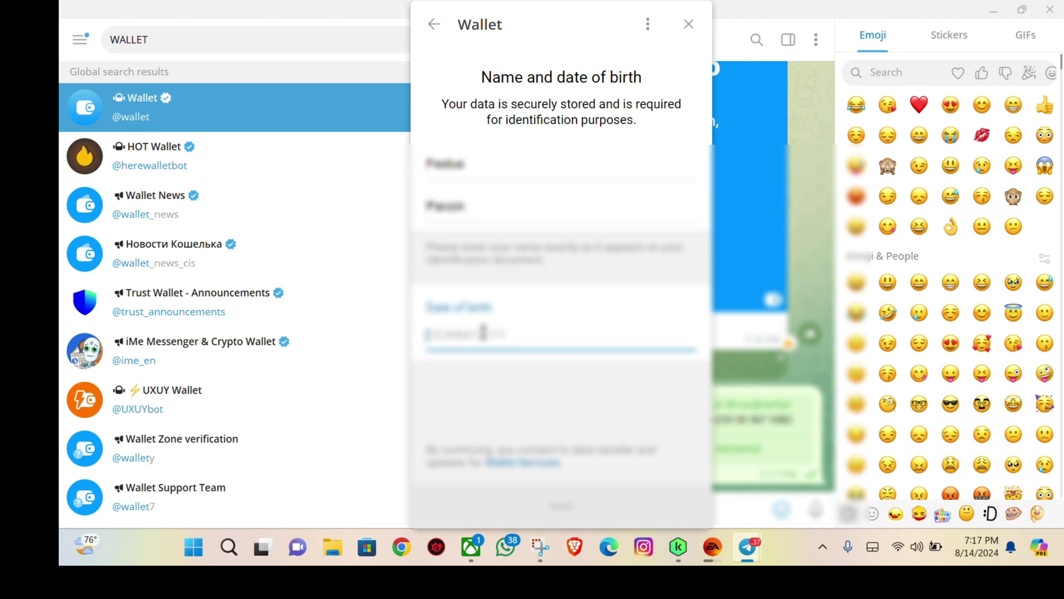
pyautogui.write('080')
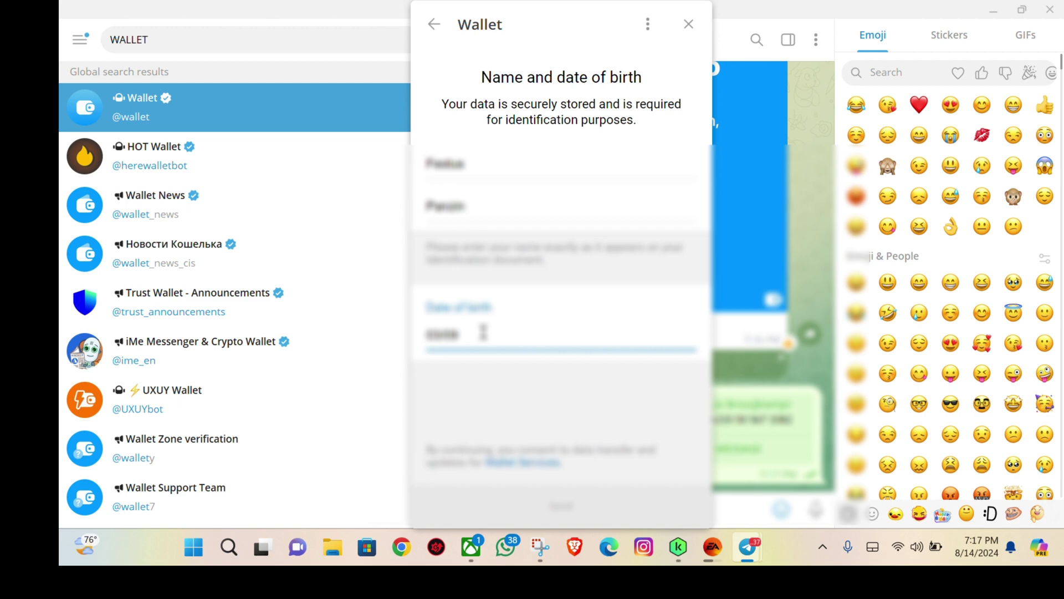
pyautogui.write('1990')
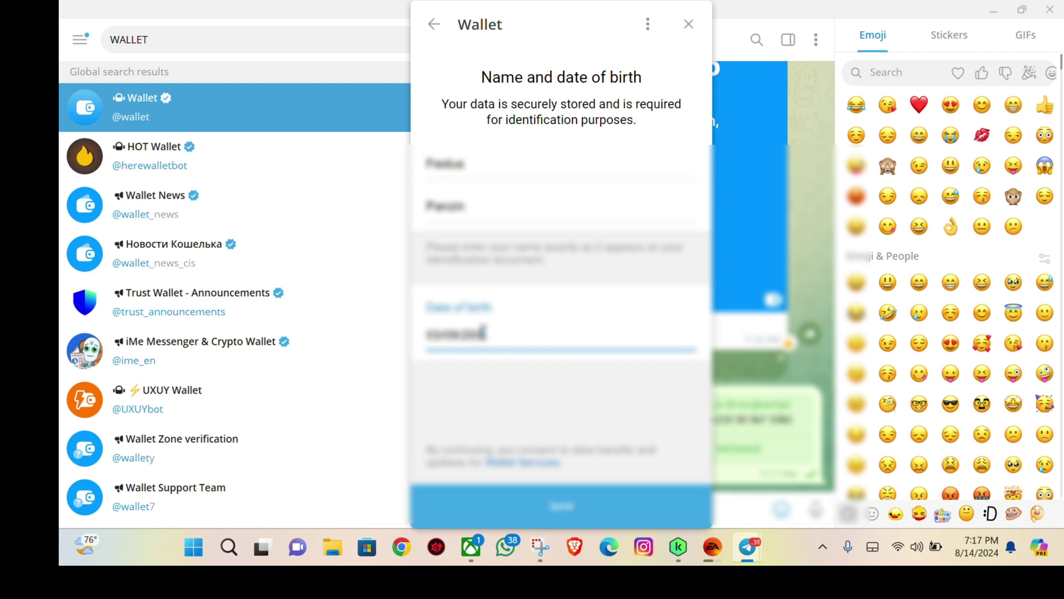
pyautogui.click(546, 507)
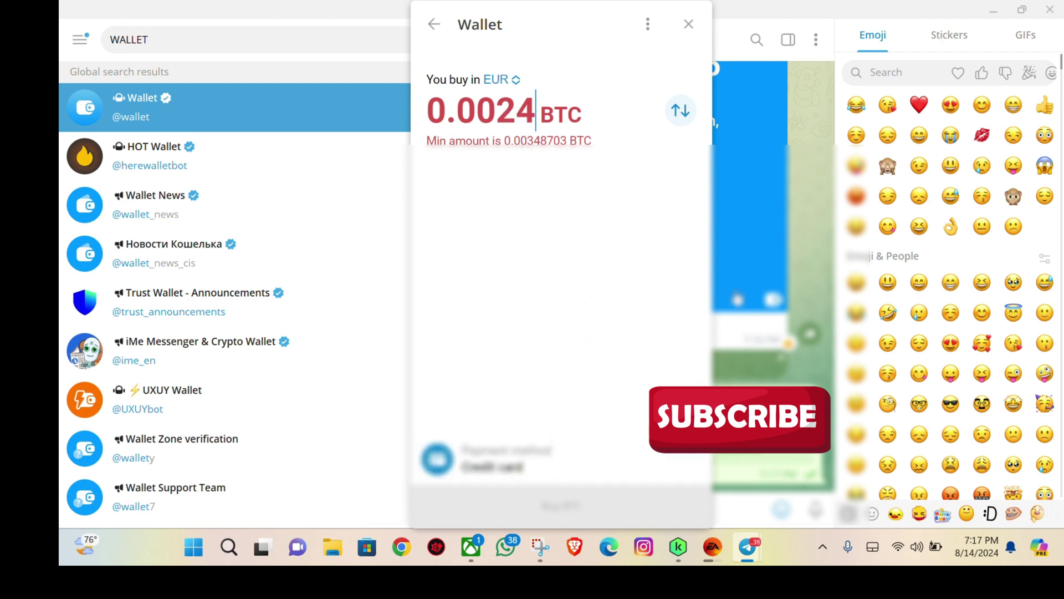
# - Close the Bitcoin purchase window and reopen Wallet from its Telegram shortcut
pyautogui.click(693, 30)
pyautogui.click(80, 39)
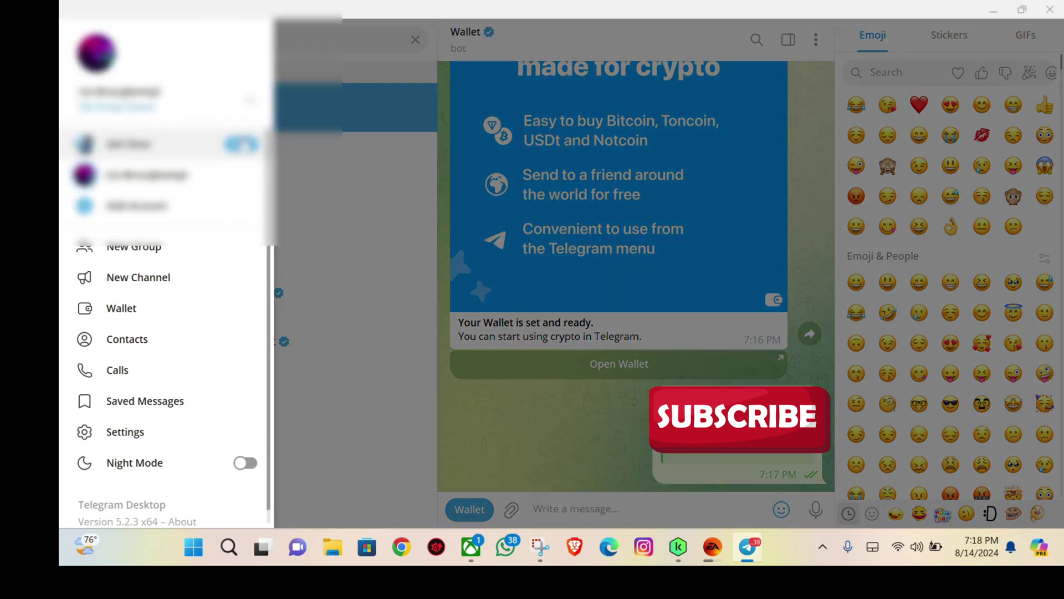
pyautogui.scroll(-1, 250, 352)
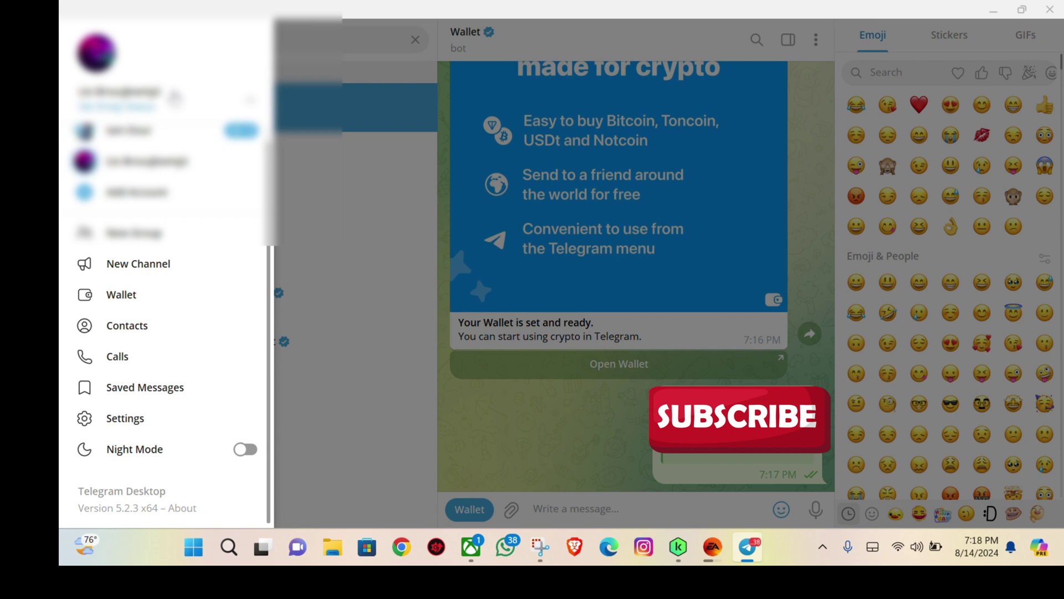
pyautogui.click(377, 35)
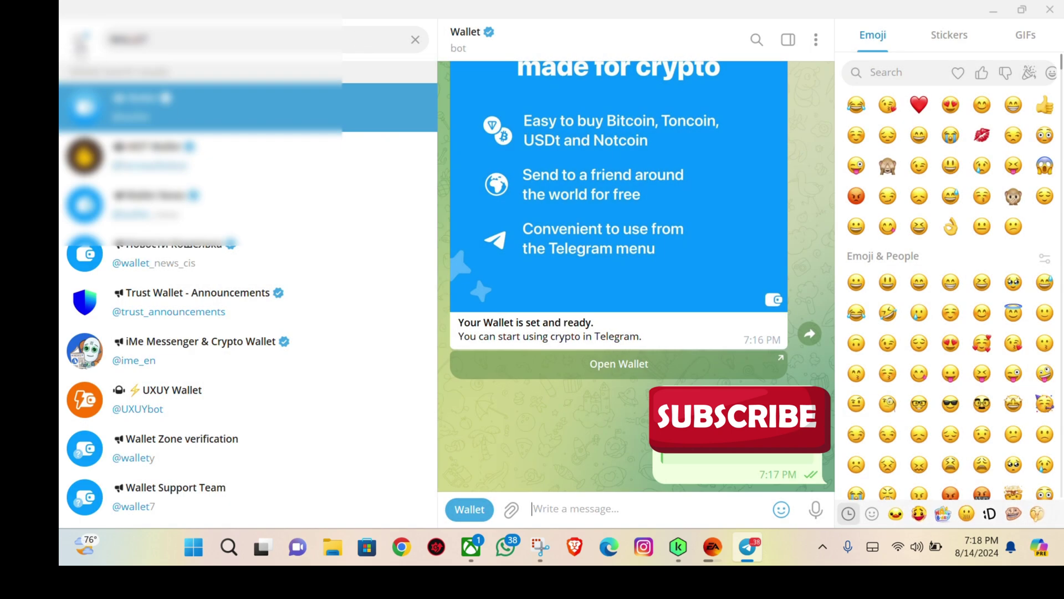
pyautogui.click(81, 42)
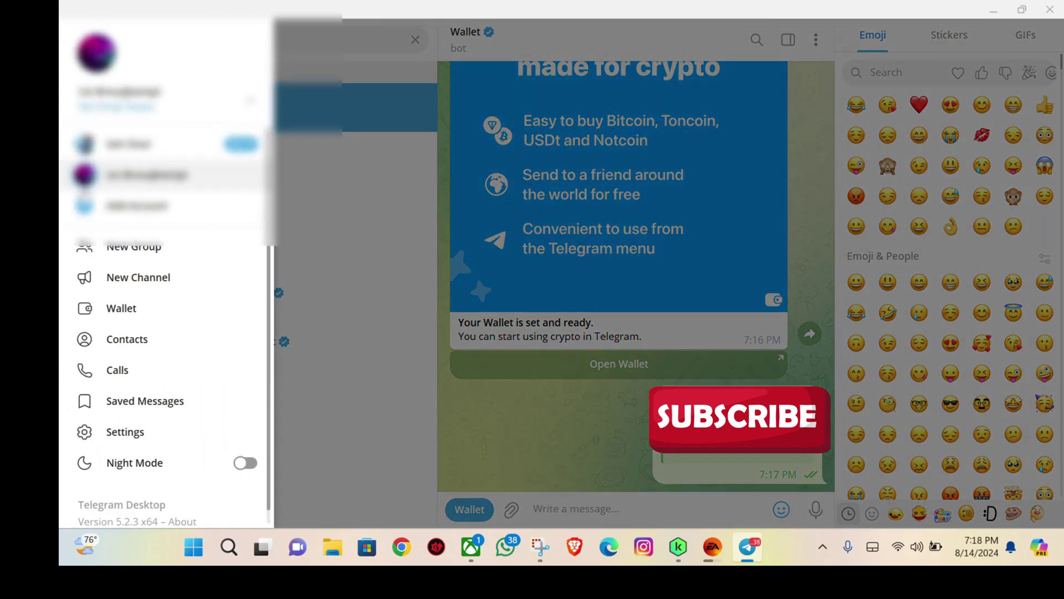
pyautogui.click(111, 309)
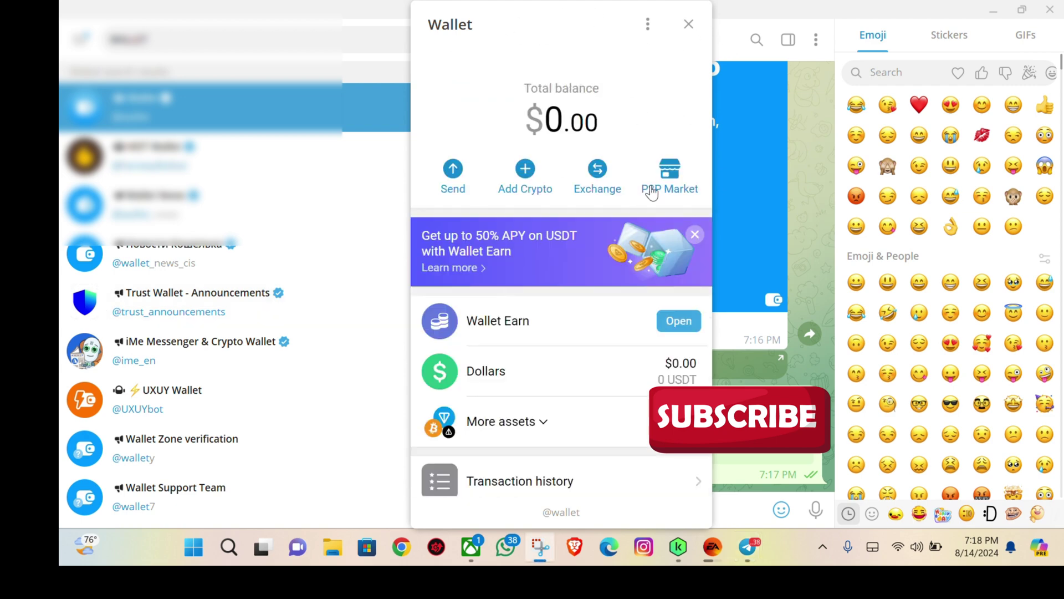
# - Look through the wallet's services and asset balances, and close and reopen the wallet
pyautogui.click(670, 179)
pyautogui.scroll(-3, 527, 201)
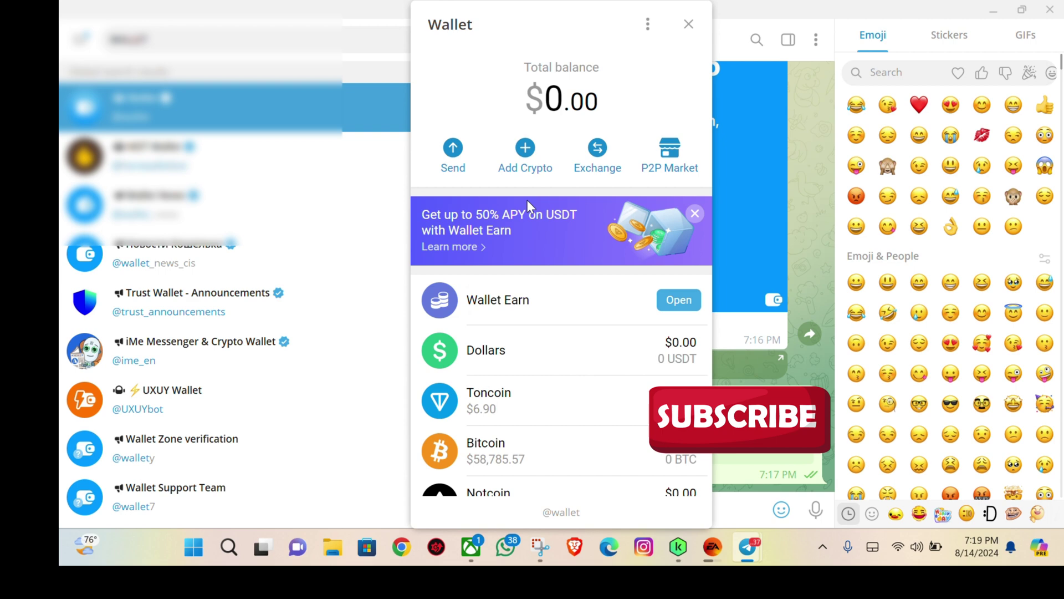
pyautogui.scroll(3, 495, 252)
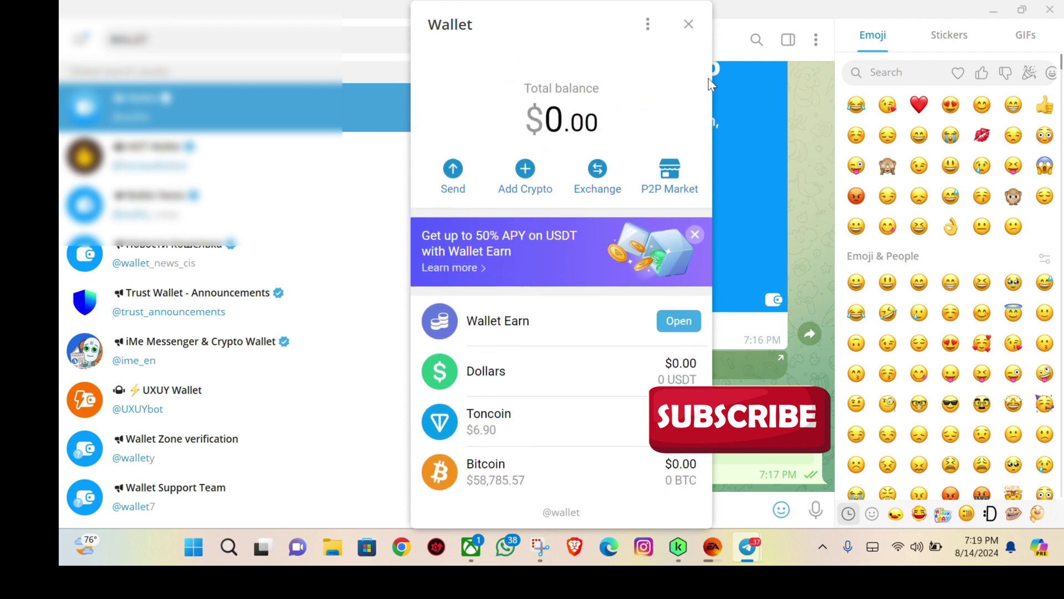
pyautogui.click(688, 26)
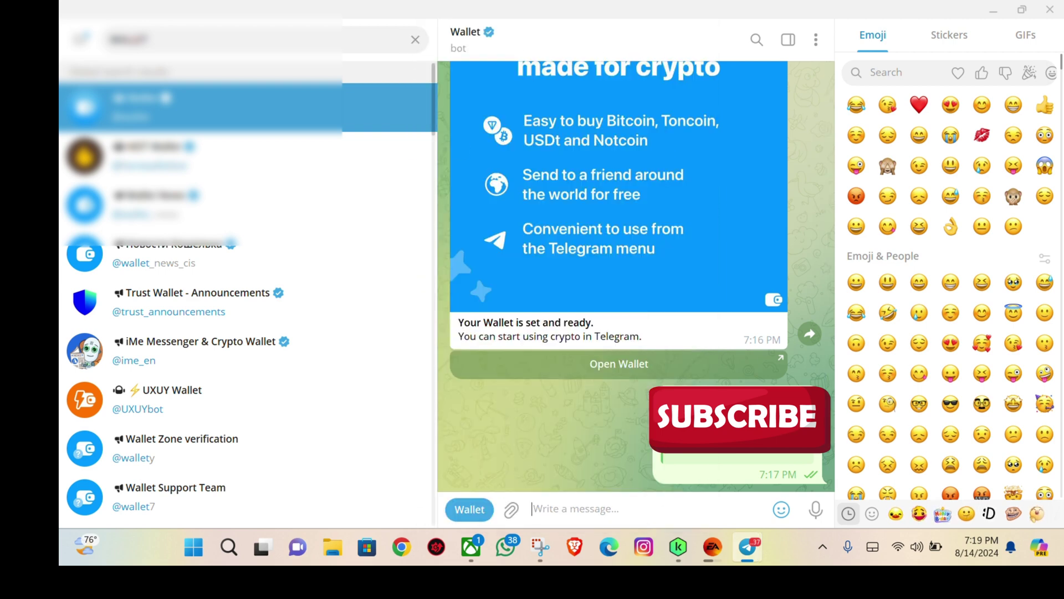
pyautogui.click(81, 39)
pyautogui.click(176, 308)
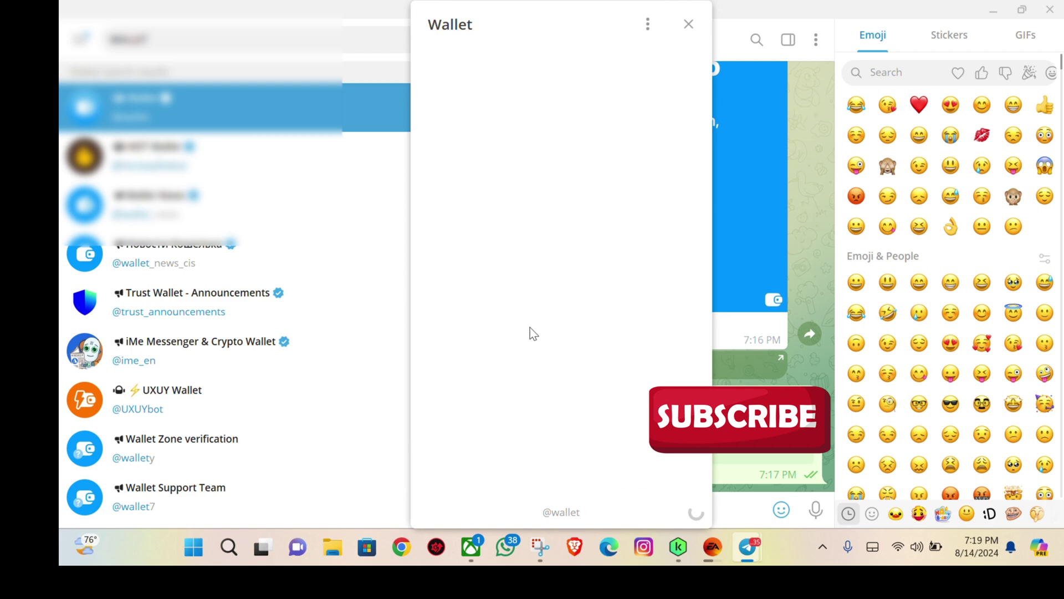